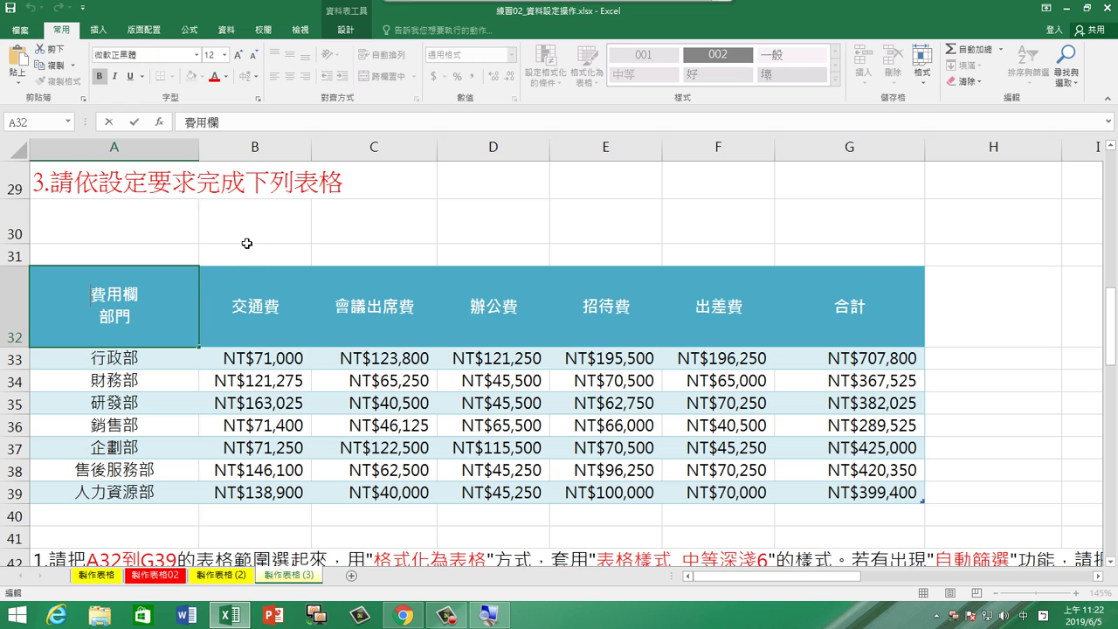
Step: Finish editing the two-line header in cell A32 and left-align its text
{"action": "key", "text": "Return"}
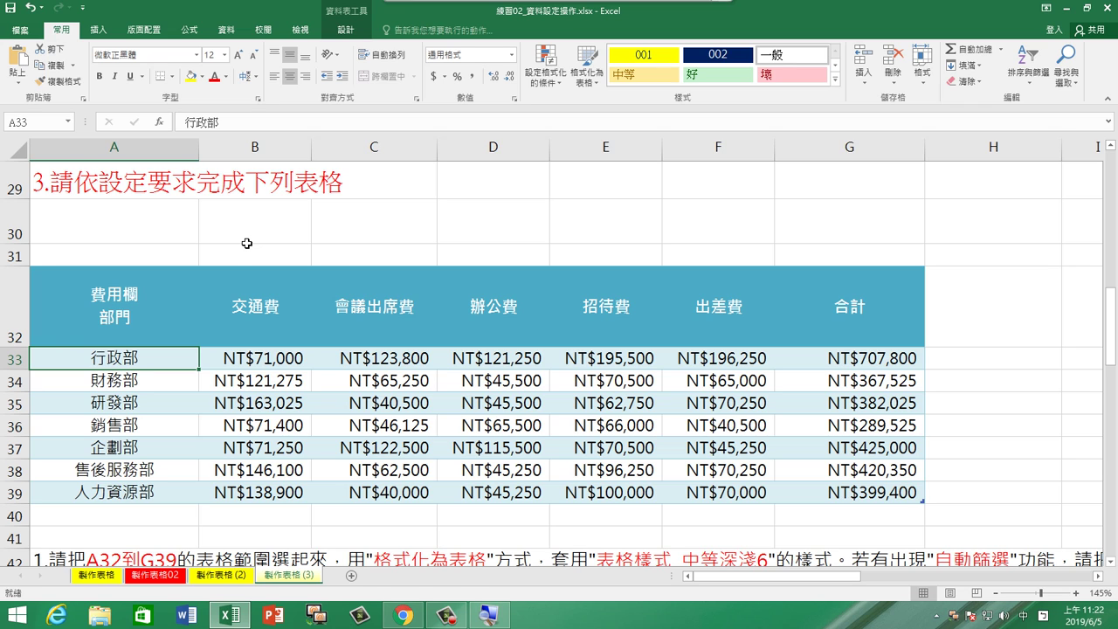
{"action": "left_click", "coordinate": [149, 299]}
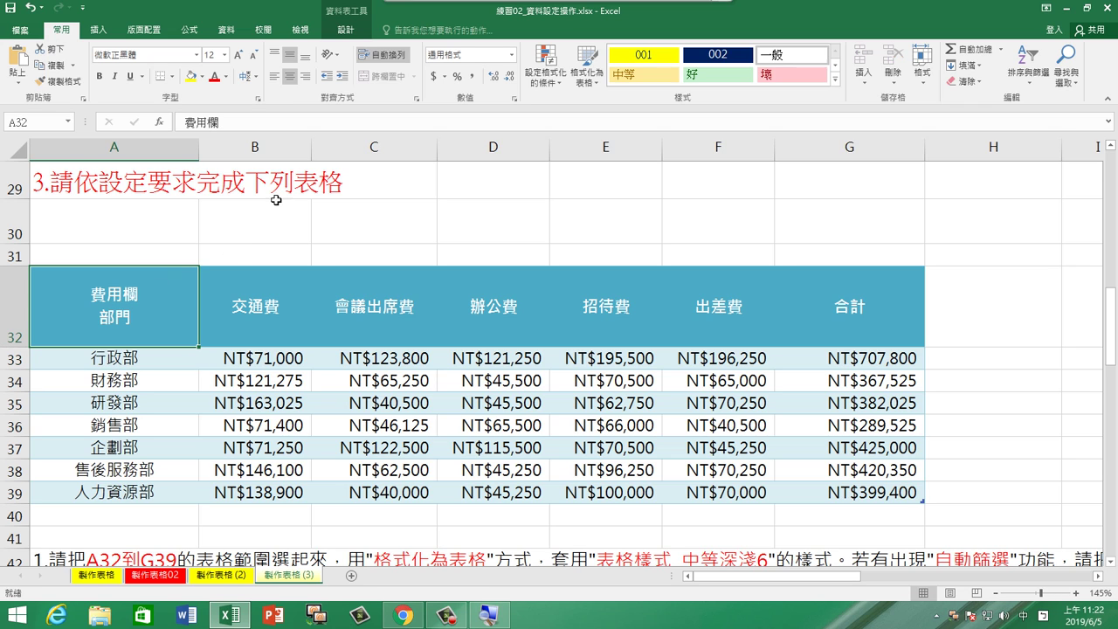
{"action": "left_click", "coordinate": [290, 77]}
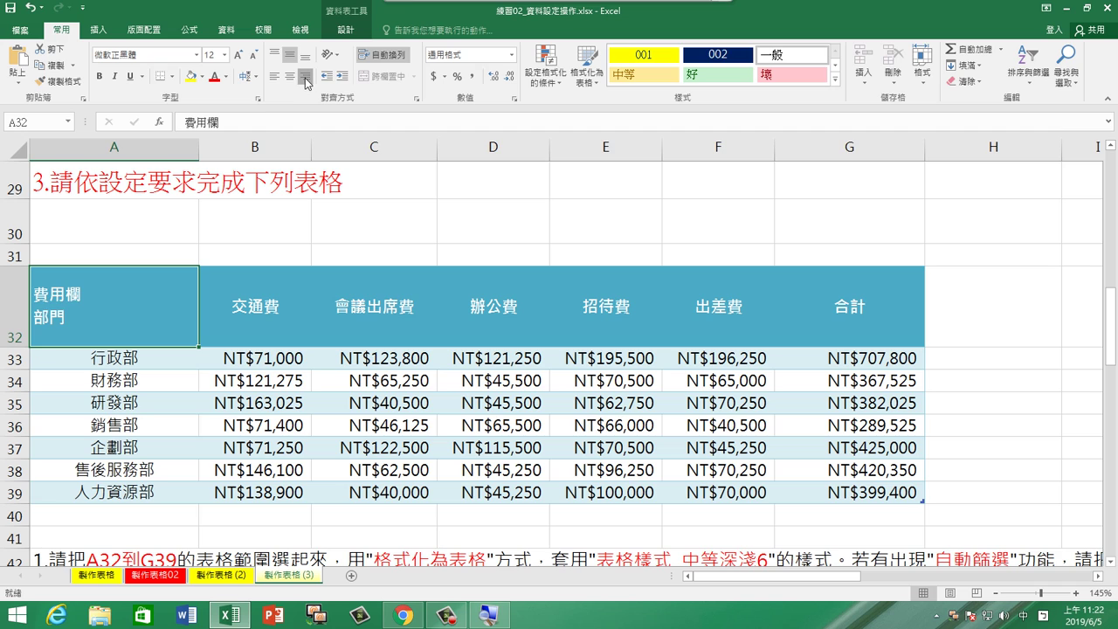
{"action": "left_click", "coordinate": [306, 79]}
{"action": "left_click", "coordinate": [276, 77]}
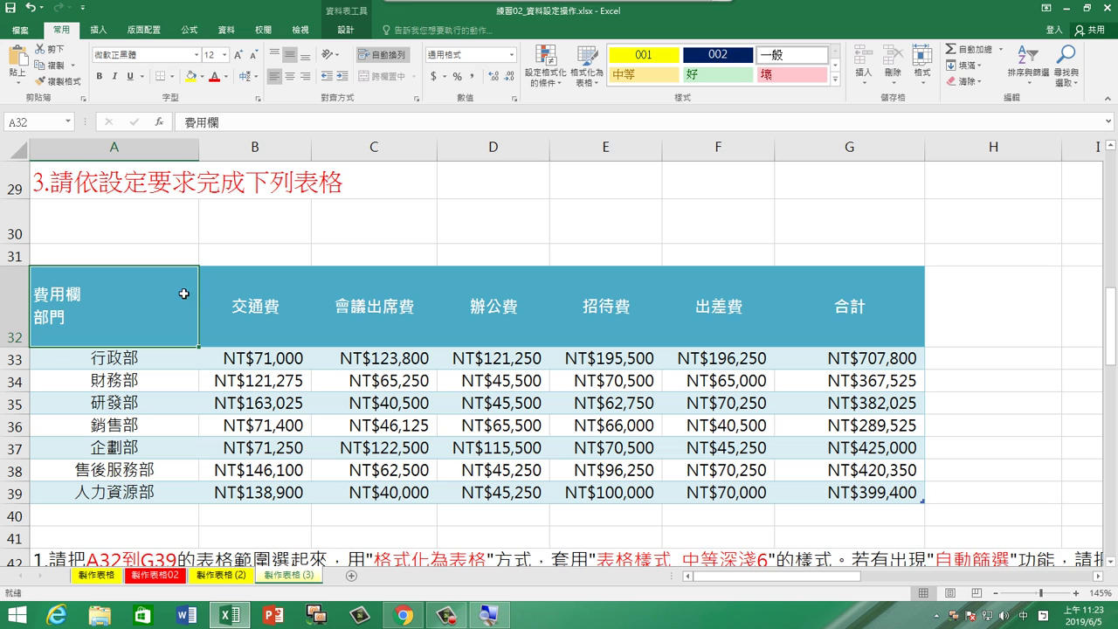
Step: Insert leading spaces before 費用欄 in cell A32 to push that line to the cell's right edge
{"action": "double_click", "coordinate": [52, 293]}
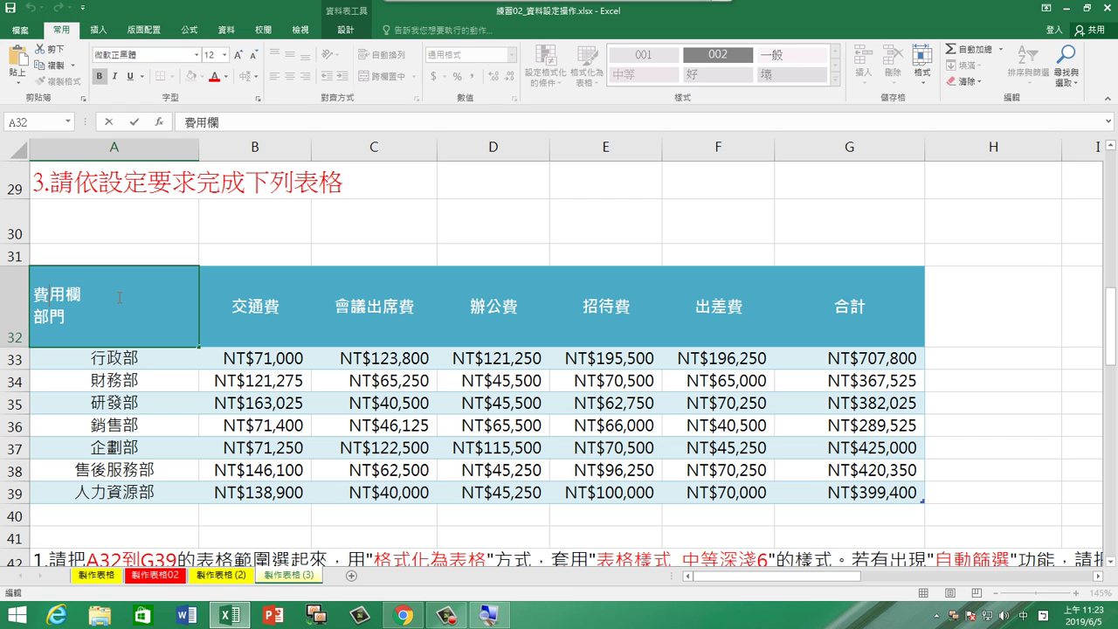
{"action": "key", "text": "Right"}
{"action": "key", "text": "Right"}
{"action": "double_click", "coordinate": [54, 294]}
{"action": "left_click", "coordinate": [54, 293]}
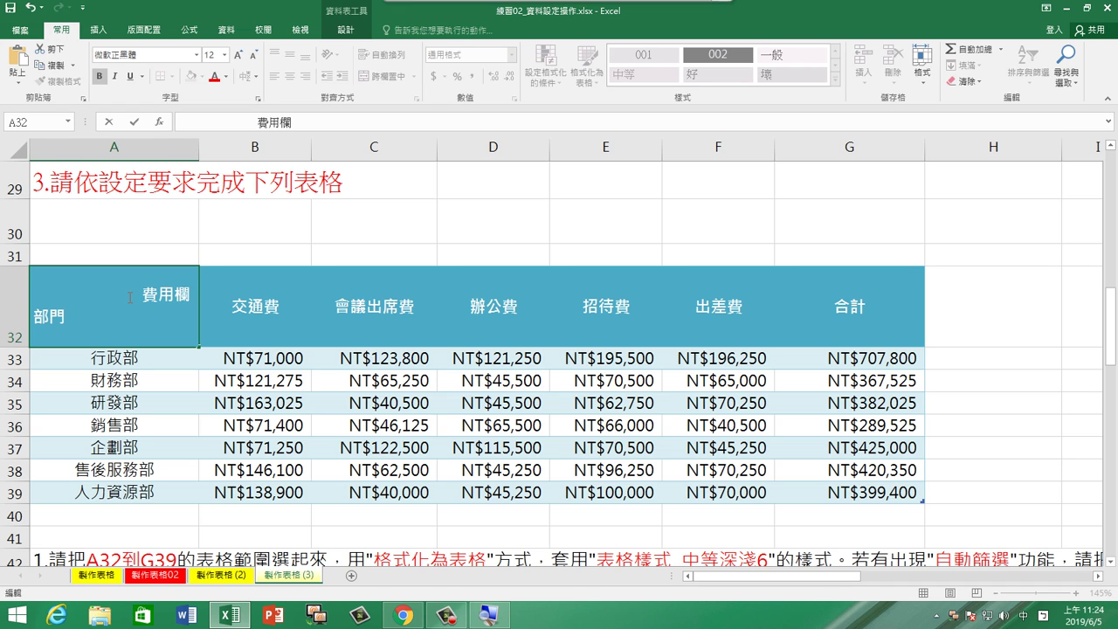
{"action": "key", "text": "Return"}
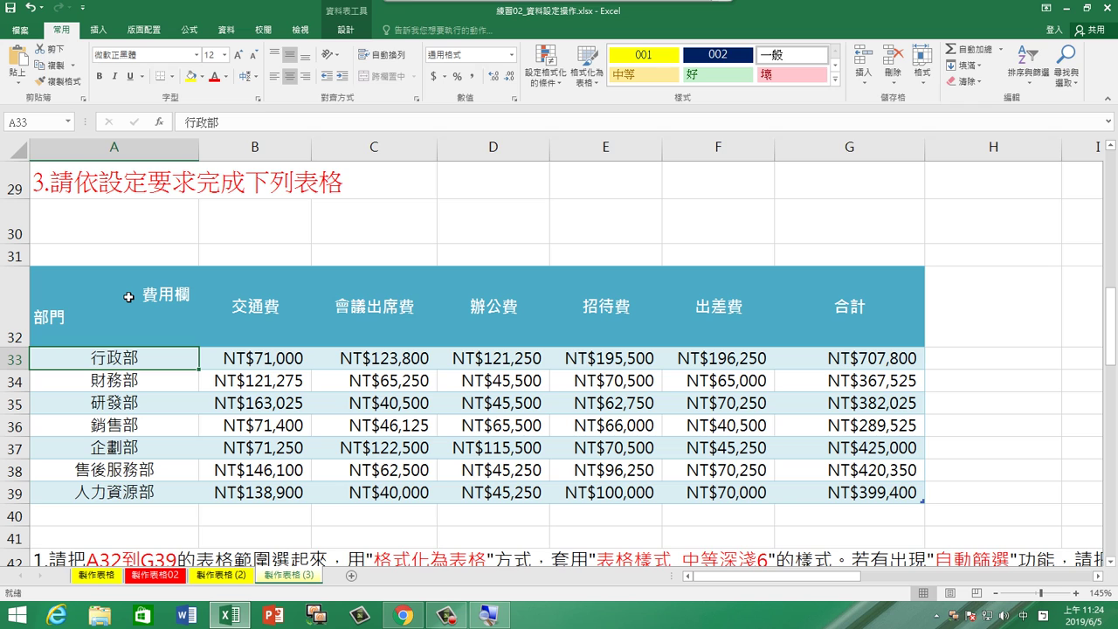
{"action": "left_click", "coordinate": [128, 297]}
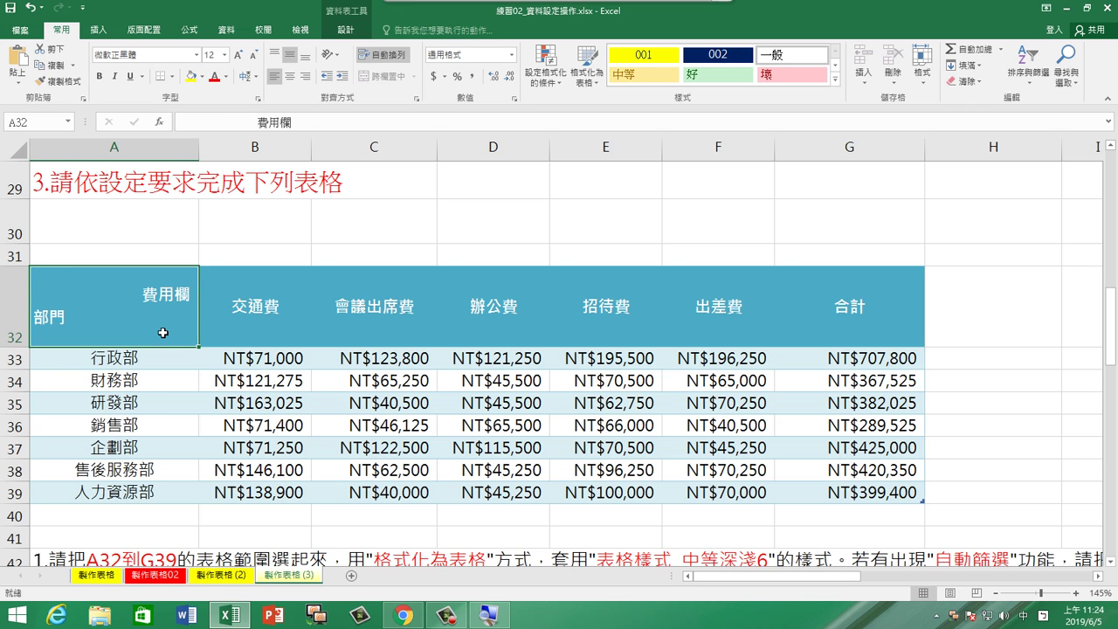
Step: Stop the current classroom broadcast and start a new screen broadcast from TRBS10.0
{"action": "mouse_move", "coordinate": [611, 4]}
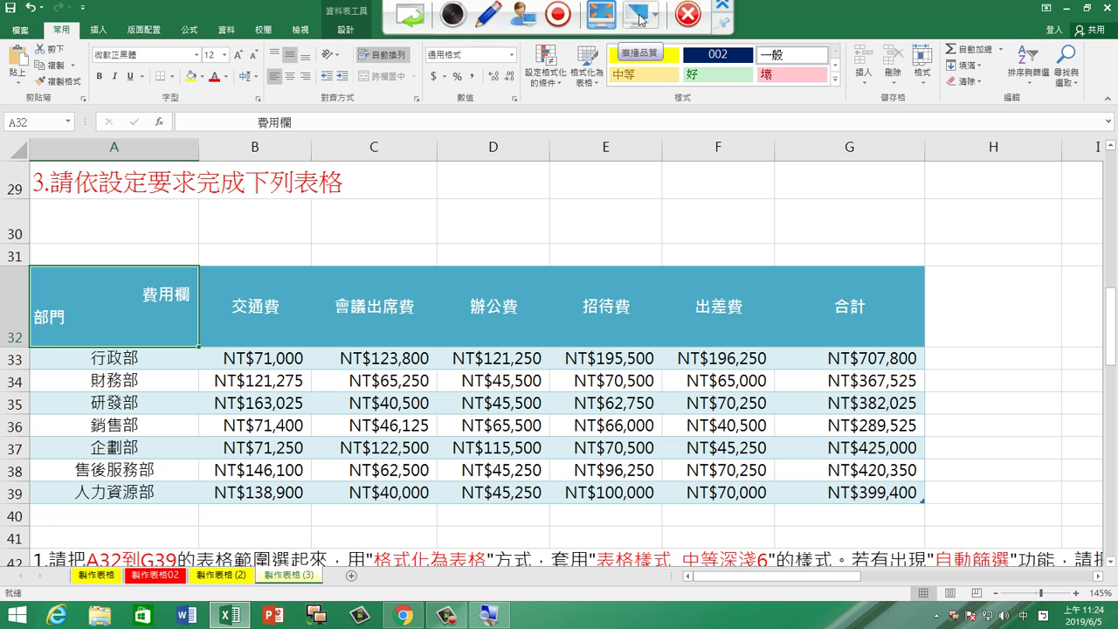
{"action": "left_click", "coordinate": [686, 26]}
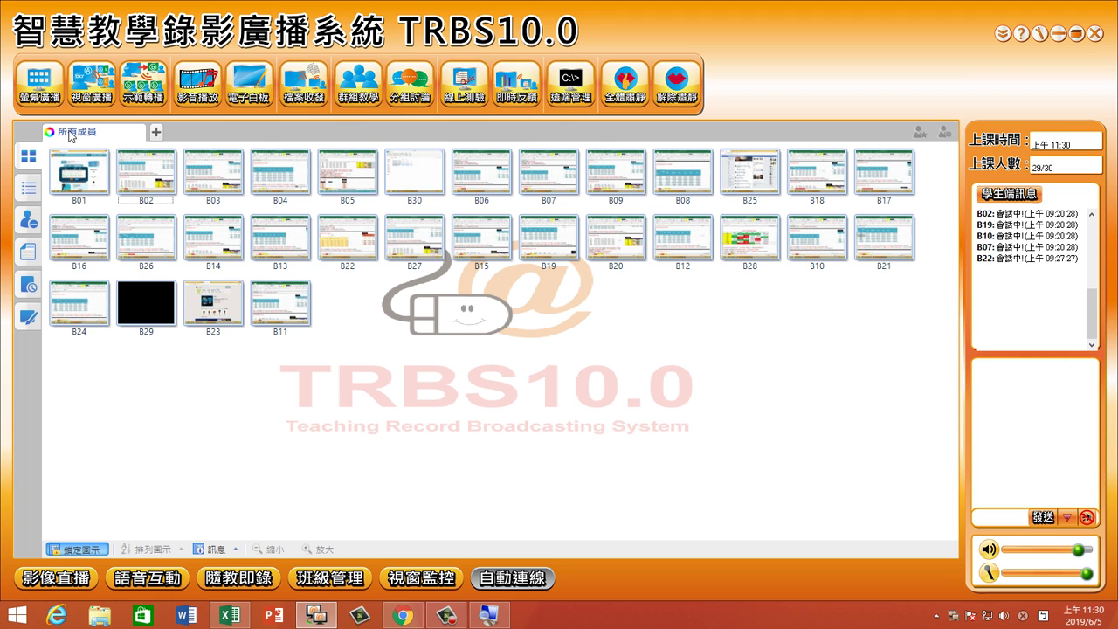
{"action": "left_click", "coordinate": [39, 85]}
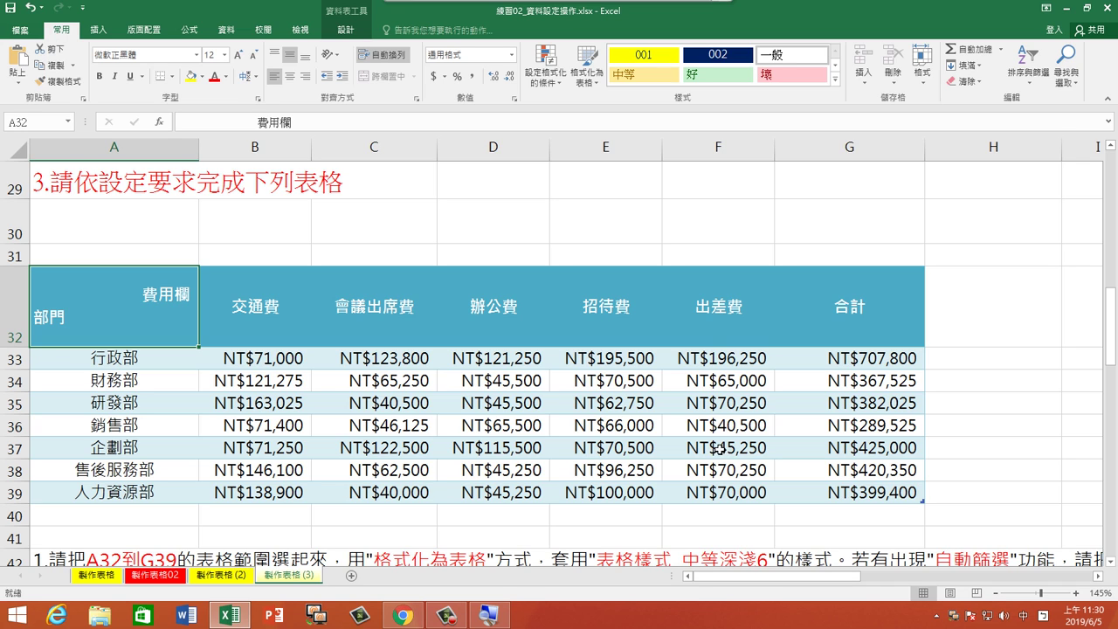
{"action": "left_click", "coordinate": [561, 452]}
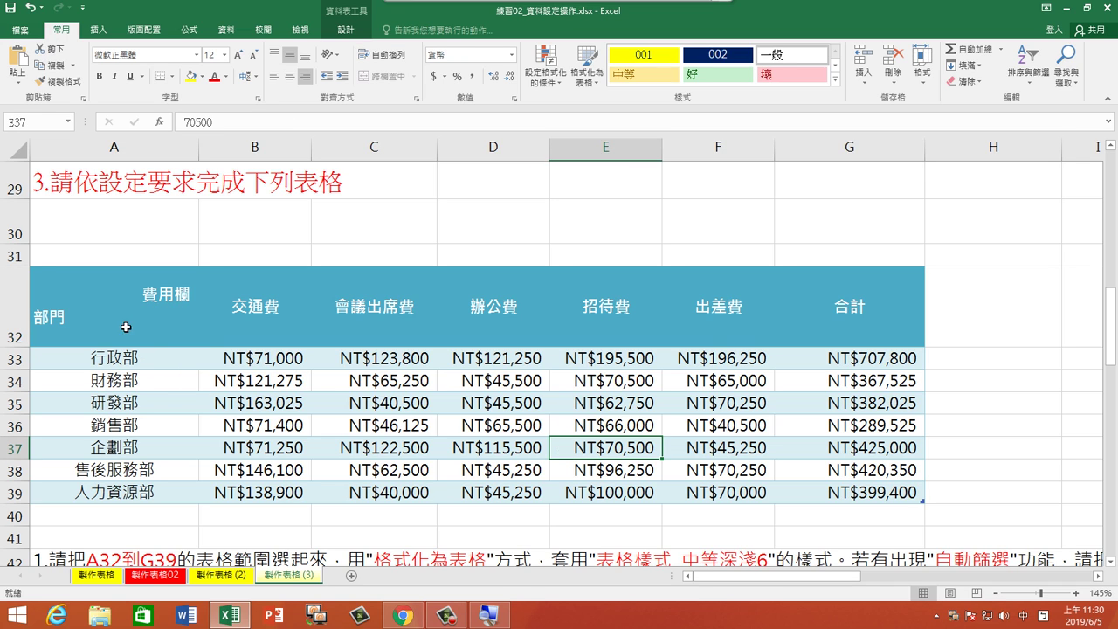
{"action": "left_click", "coordinate": [112, 312]}
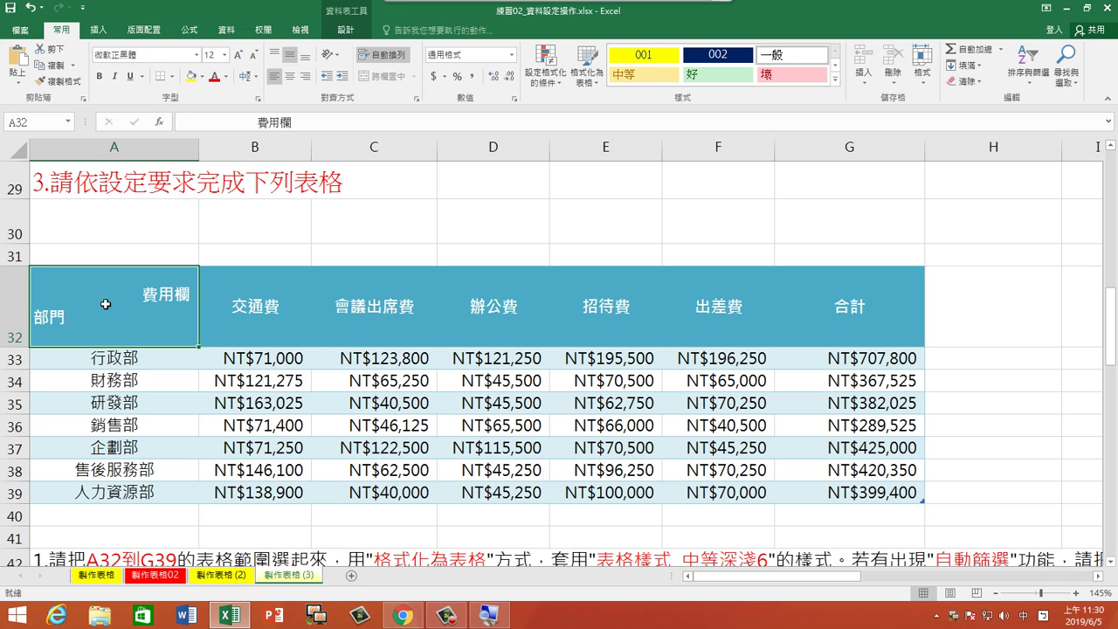
{"action": "right_click", "coordinate": [109, 305]}
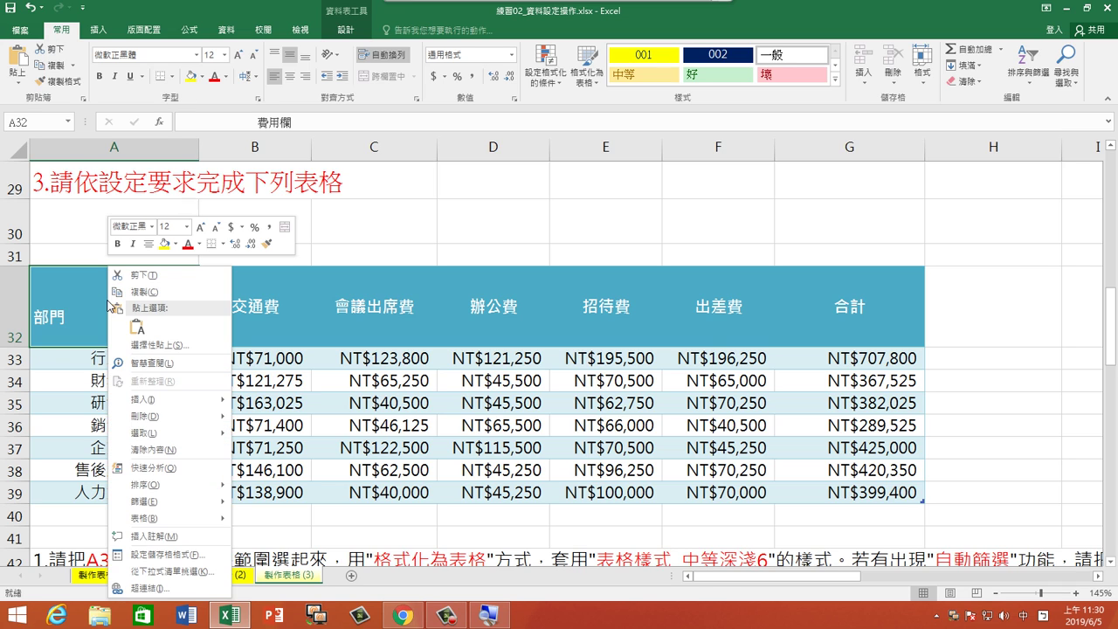
{"action": "left_click", "coordinate": [185, 563]}
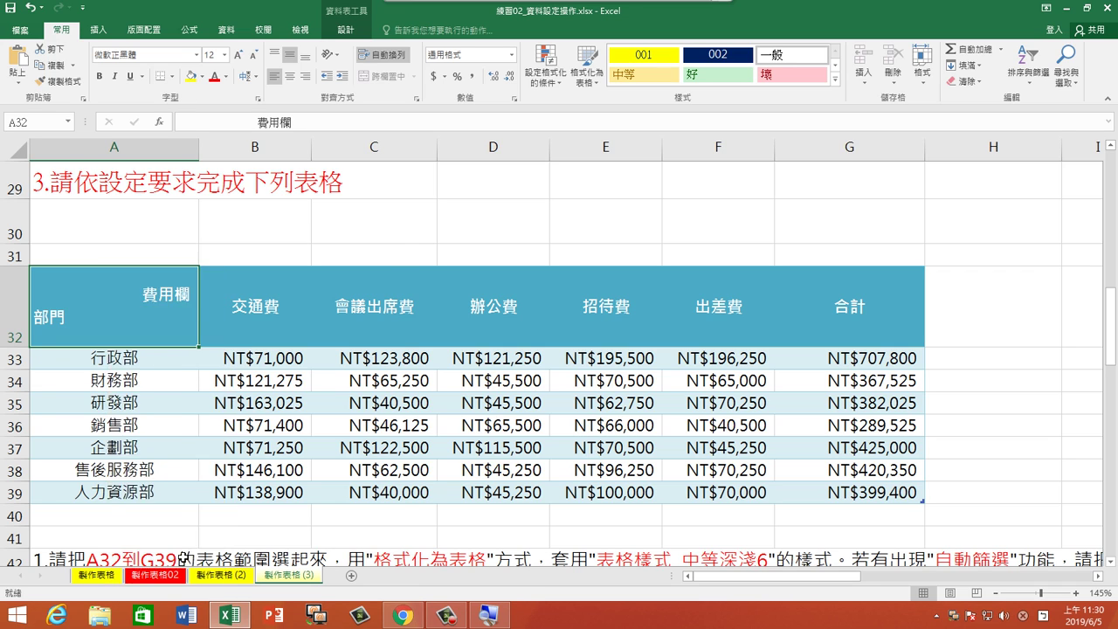
{"action": "left_click_drag", "start_coordinate": [232, 244], "coordinate": [609, 222]}
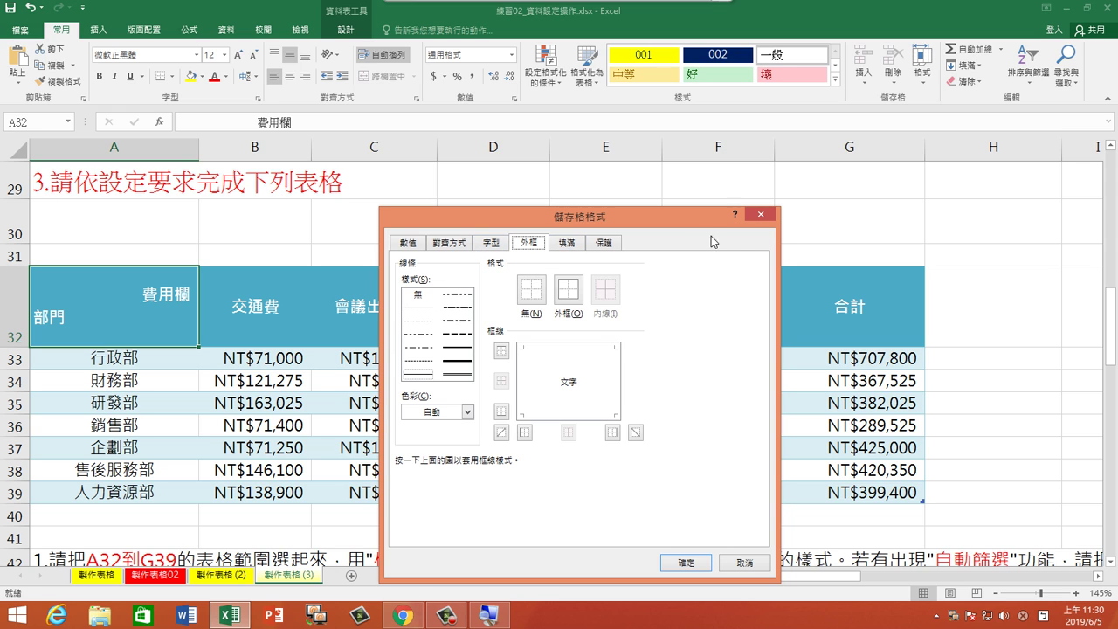
{"action": "left_click", "coordinate": [762, 215]}
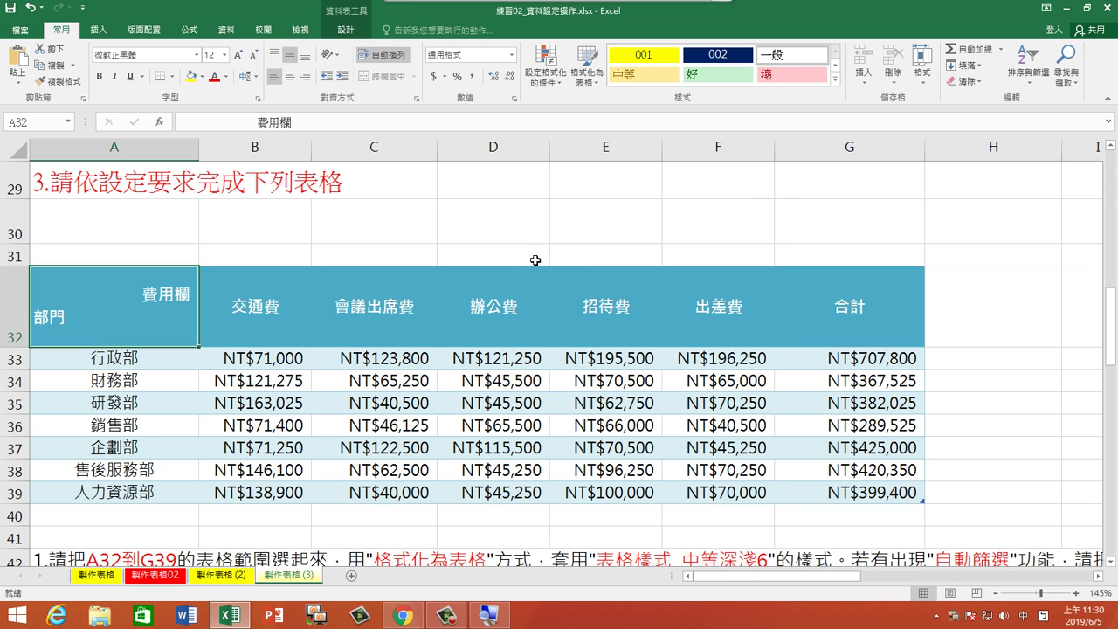
{"action": "double_click", "coordinate": [145, 294]}
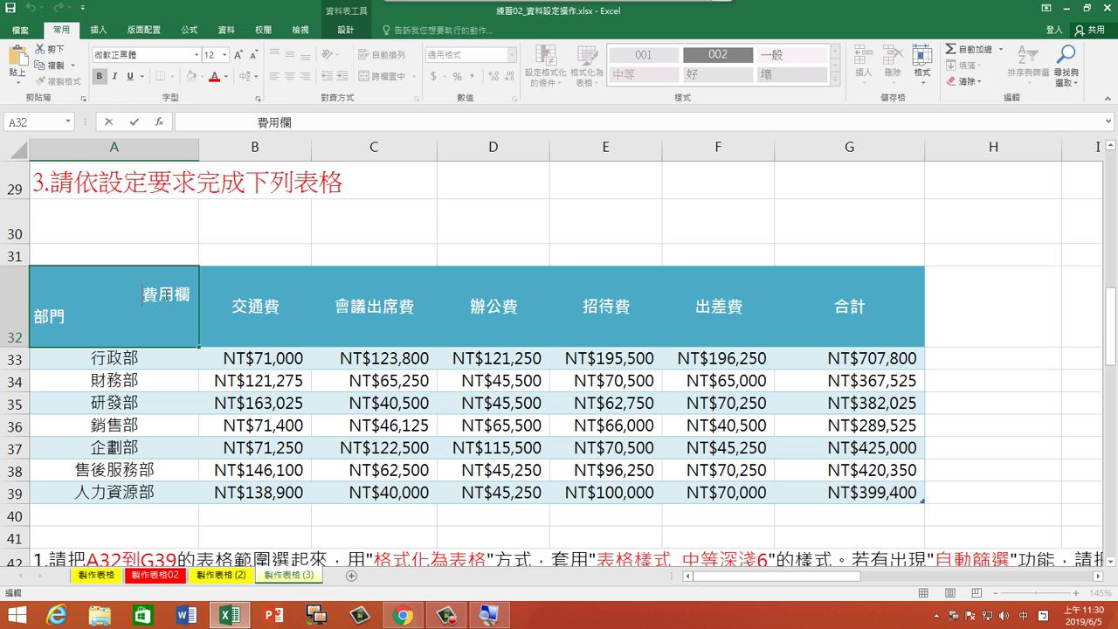
{"action": "right_click", "coordinate": [102, 302]}
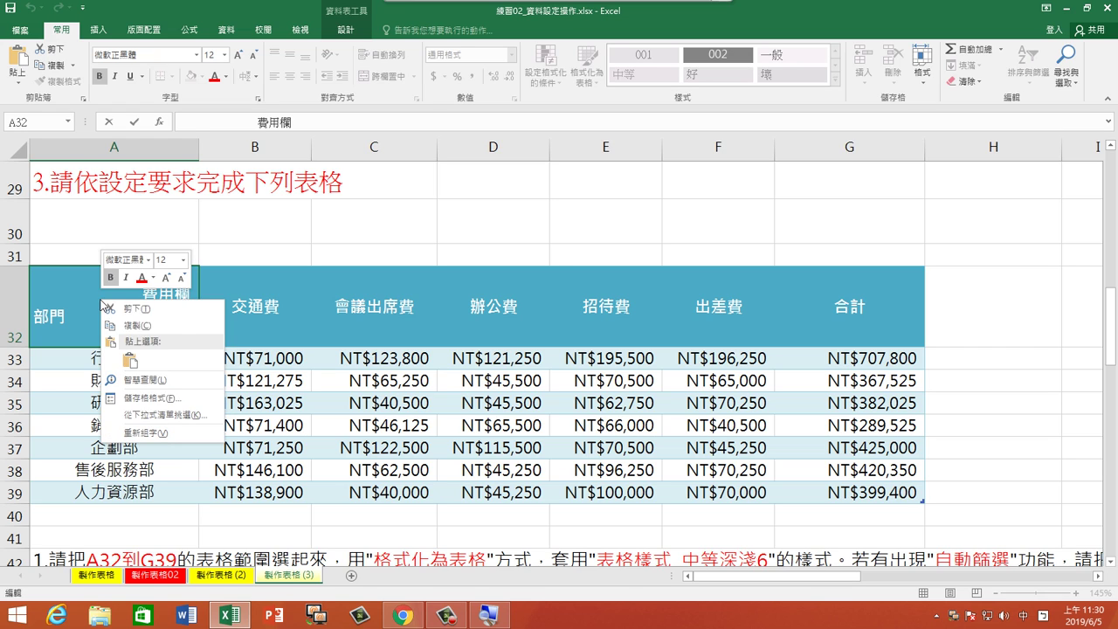
{"action": "left_click", "coordinate": [174, 404]}
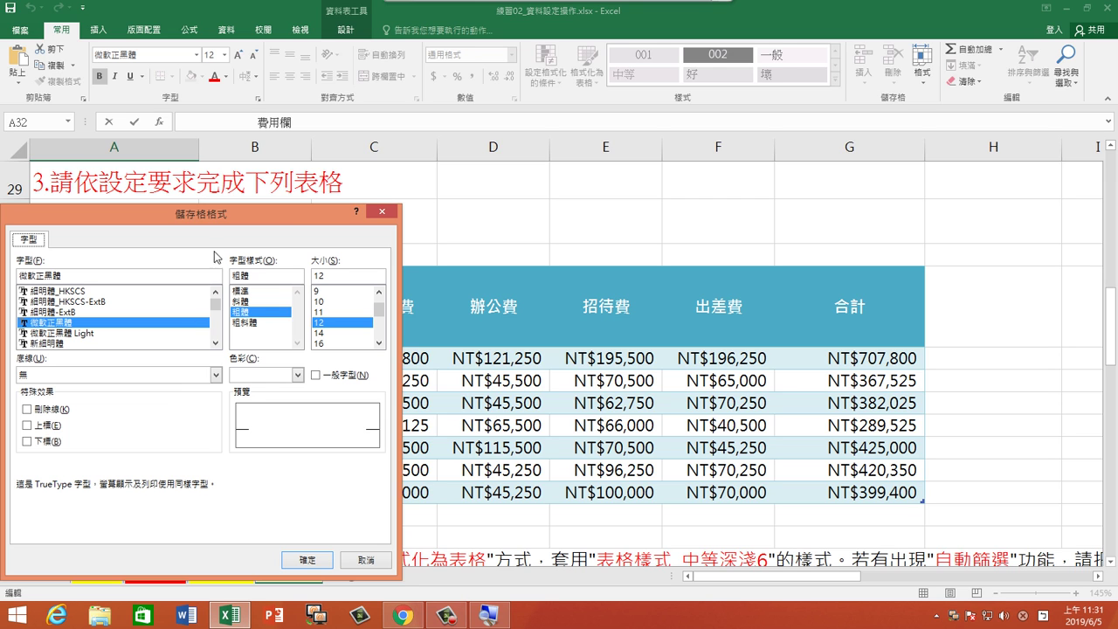
{"action": "left_click_drag", "start_coordinate": [217, 223], "coordinate": [554, 226]}
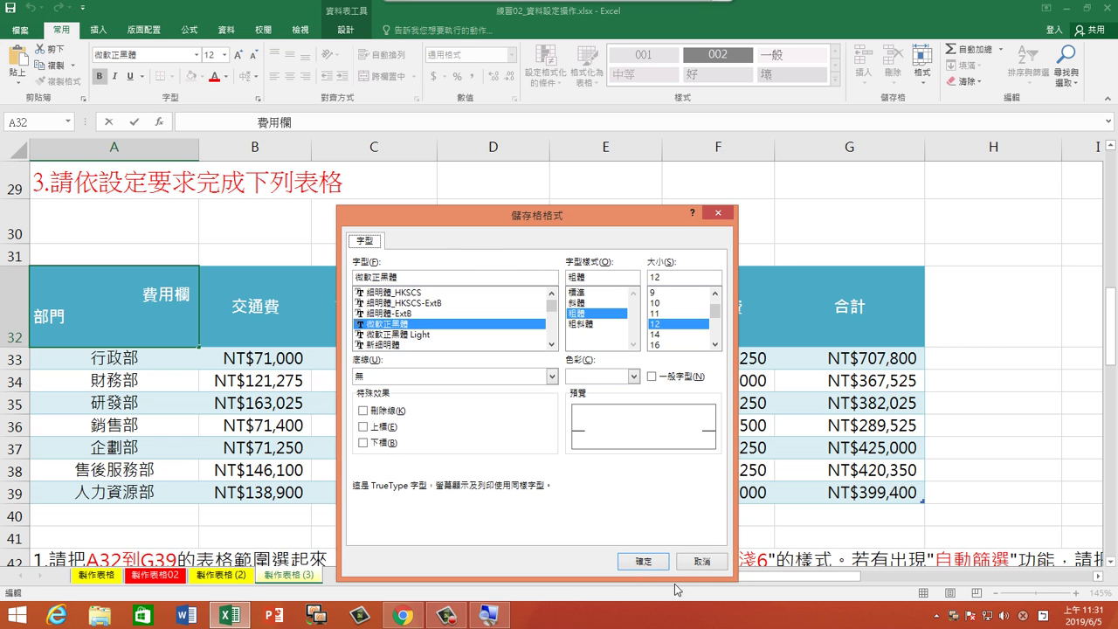
{"action": "left_click", "coordinate": [694, 566]}
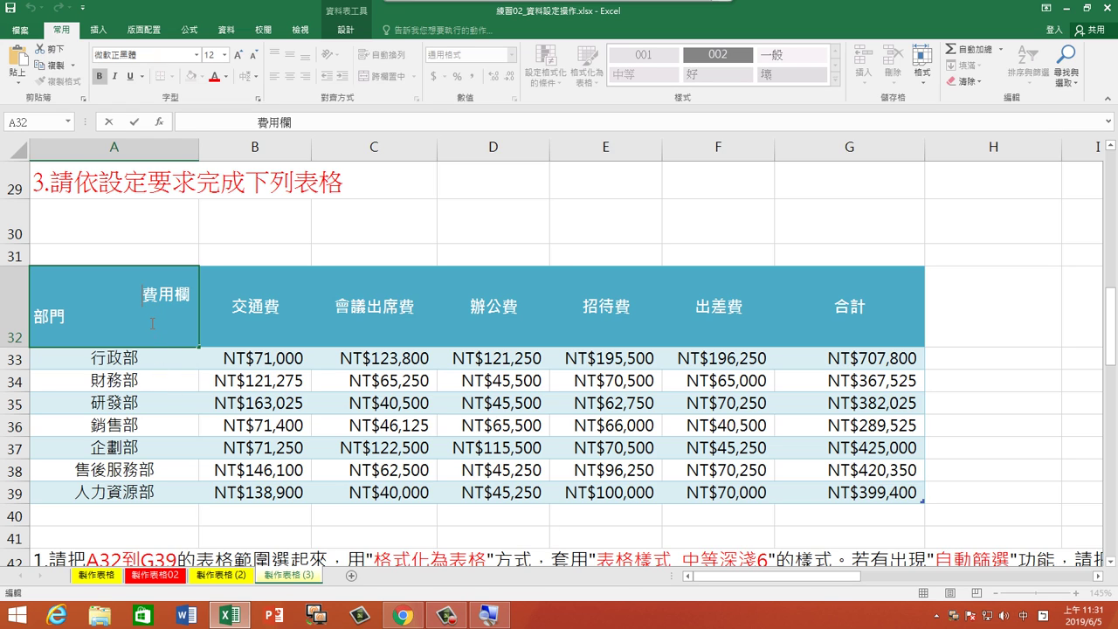
{"action": "key", "text": "Return"}
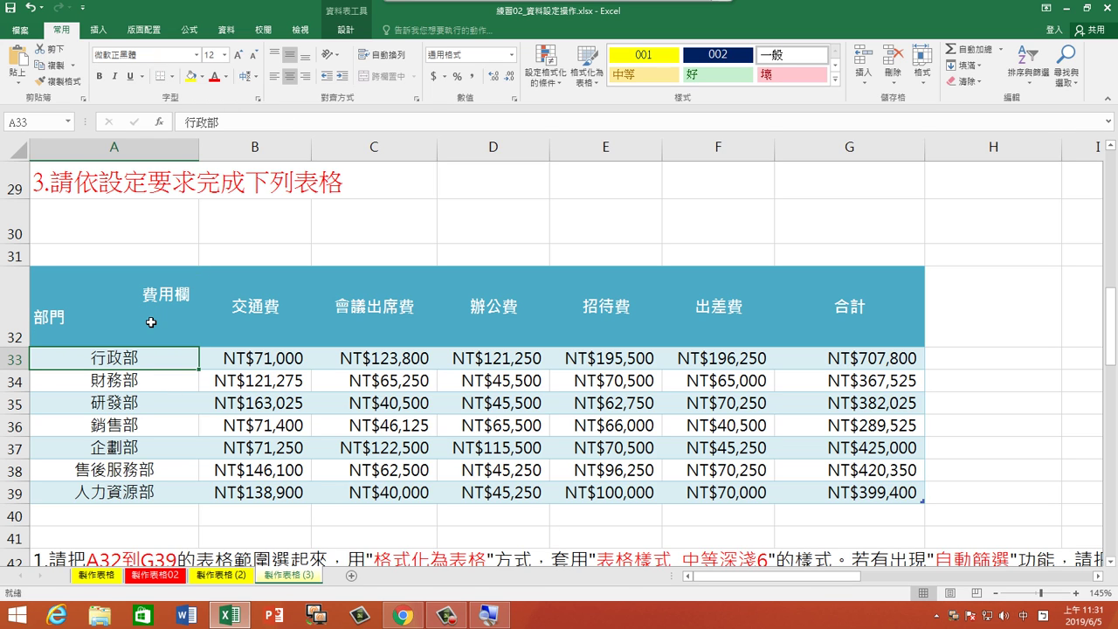
Step: Add a thin solid red diagonal border to cell A32, running from its upper-left to its lower-right corner
{"action": "left_click", "coordinate": [148, 322]}
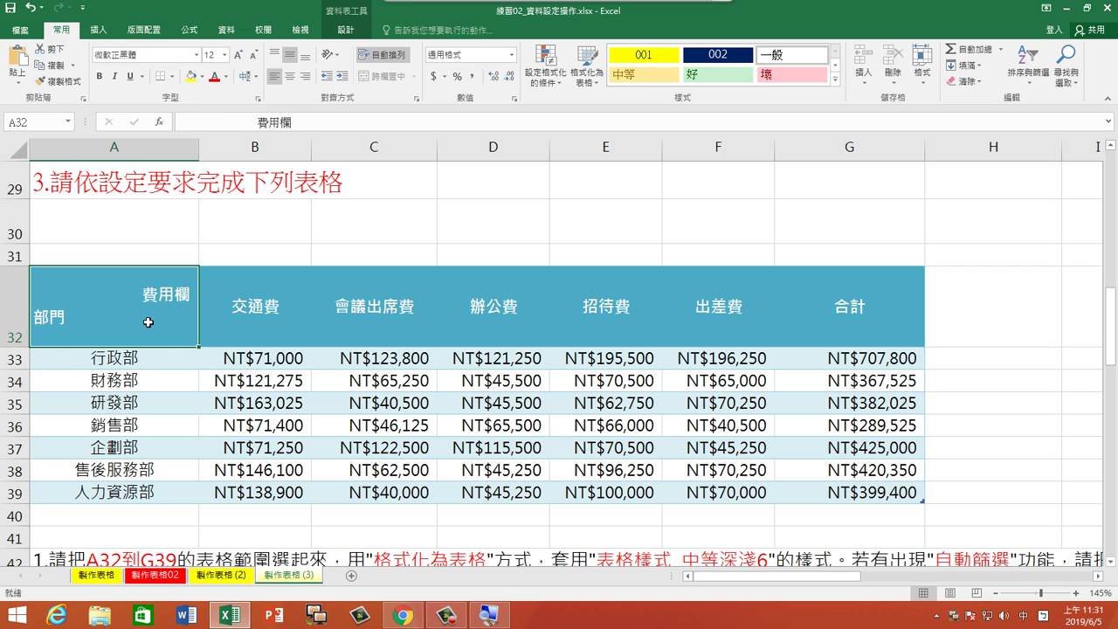
{"action": "right_click", "coordinate": [110, 296]}
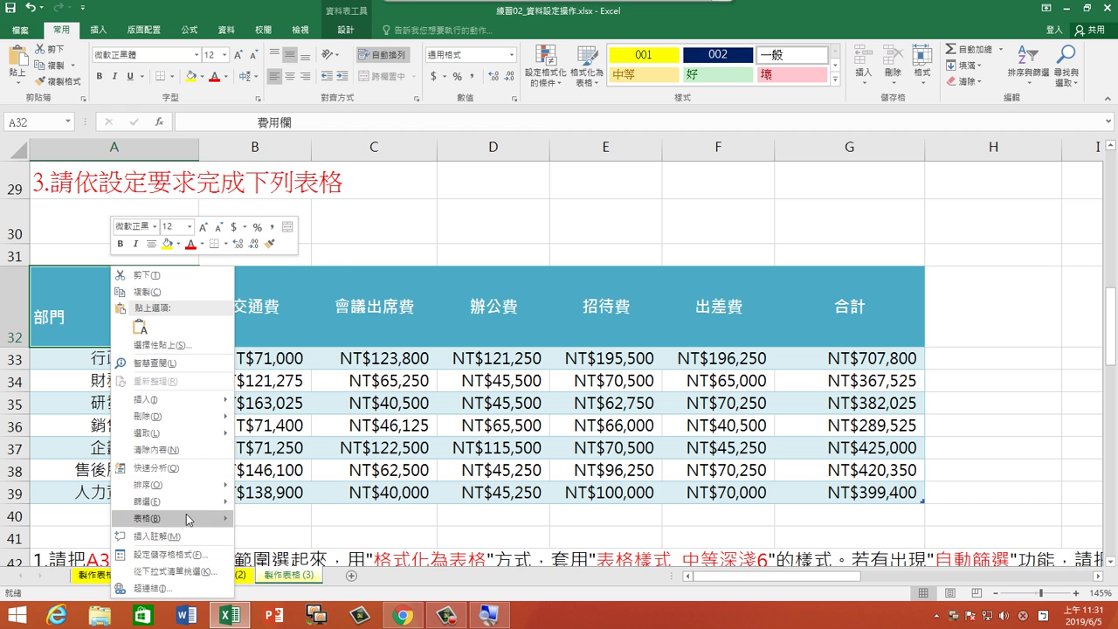
{"action": "left_click", "coordinate": [193, 560]}
{"action": "left_click_drag", "start_coordinate": [216, 243], "coordinate": [655, 215]}
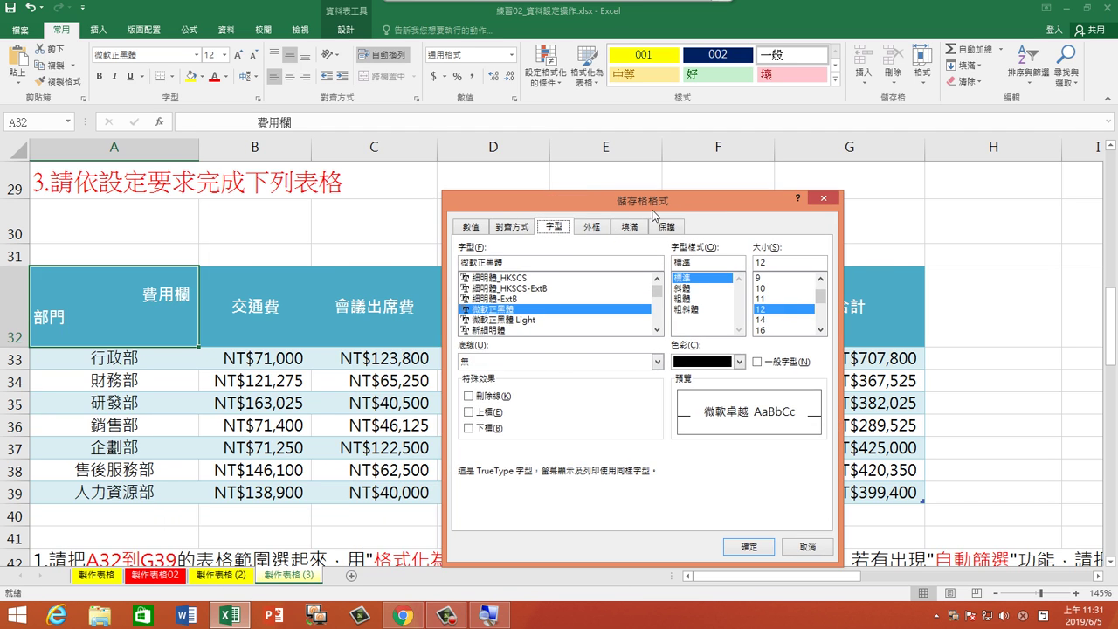
{"action": "left_click", "coordinate": [594, 229]}
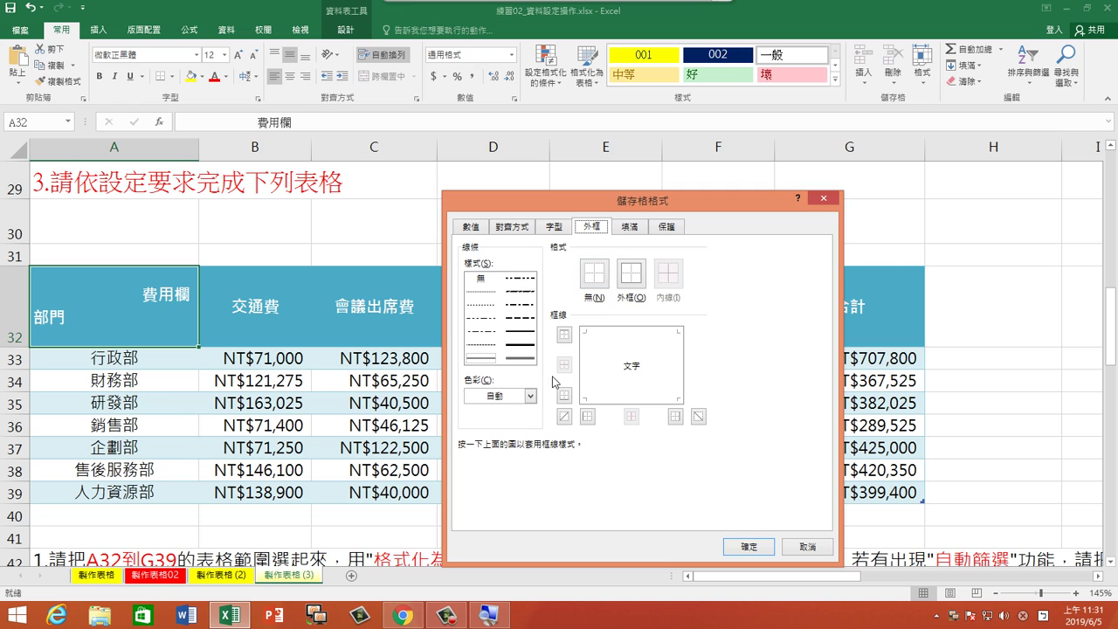
{"action": "left_click", "coordinate": [481, 359]}
{"action": "left_click", "coordinate": [480, 362]}
{"action": "left_click", "coordinate": [502, 398]}
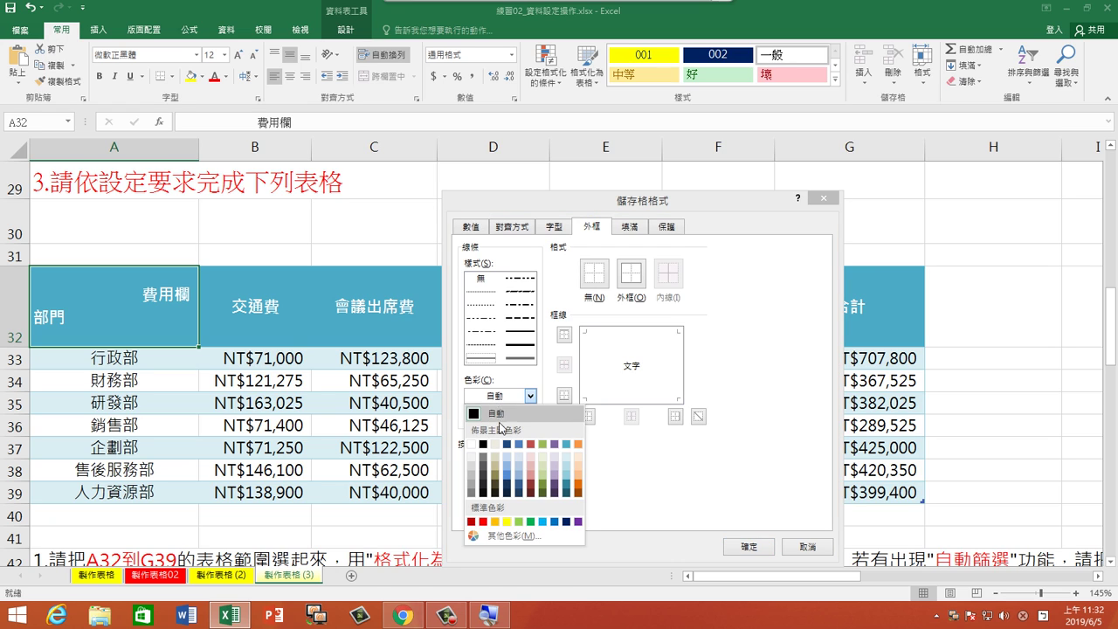
{"action": "left_click", "coordinate": [483, 522]}
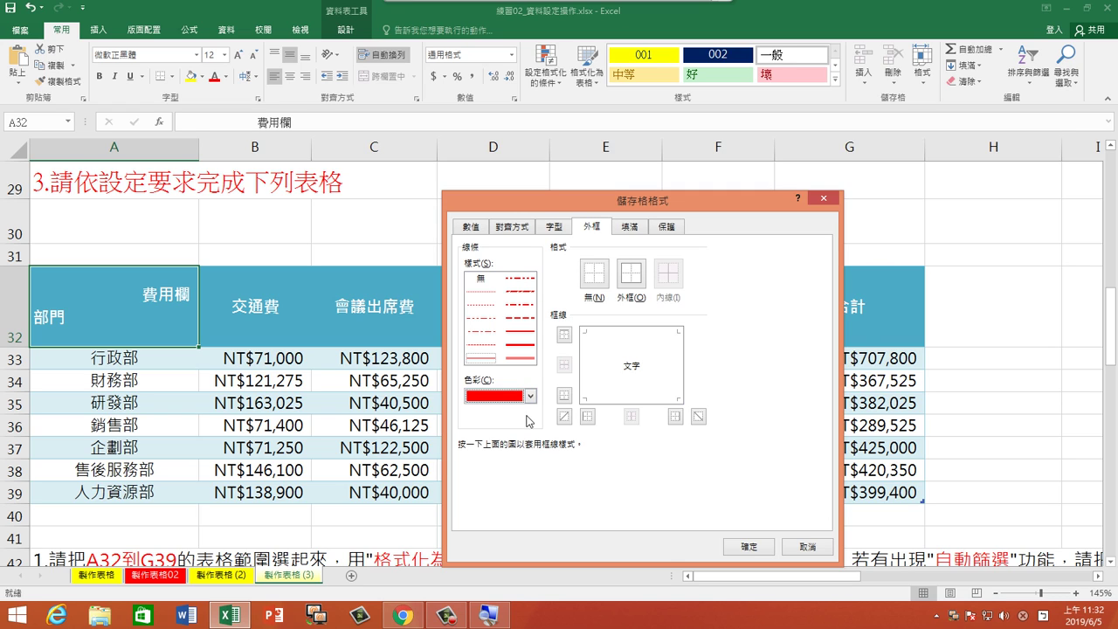
{"action": "left_click", "coordinate": [699, 419]}
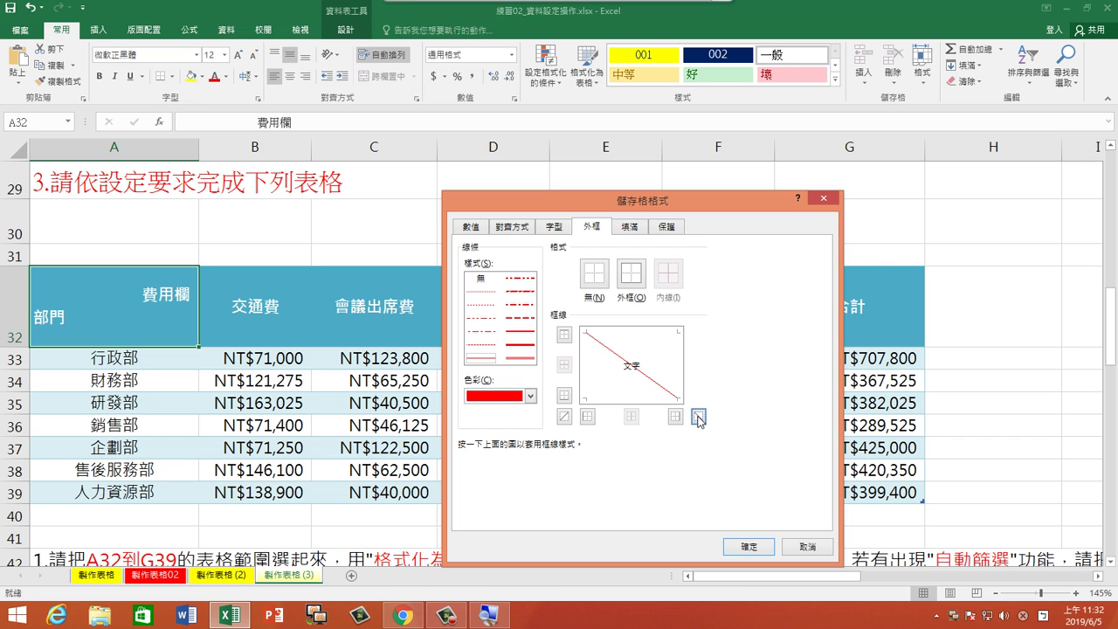
{"action": "left_click", "coordinate": [748, 546]}
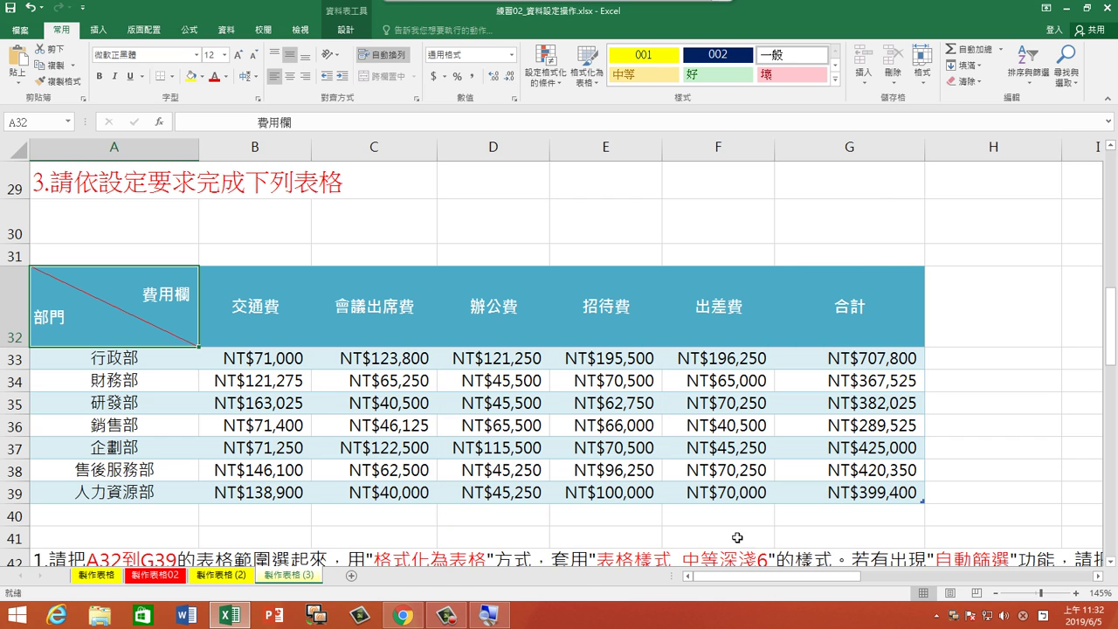
{"action": "left_click", "coordinate": [253, 365]}
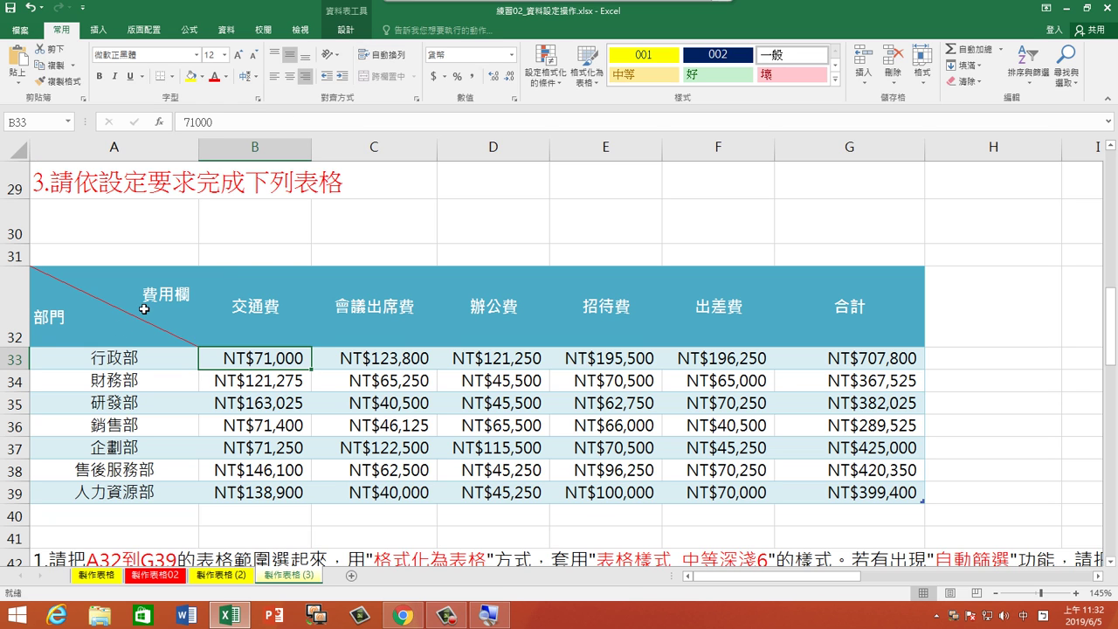
Step: Stop the classroom screen broadcast and return to the TRBS10.0 console
{"action": "left_click", "coordinate": [687, 18]}
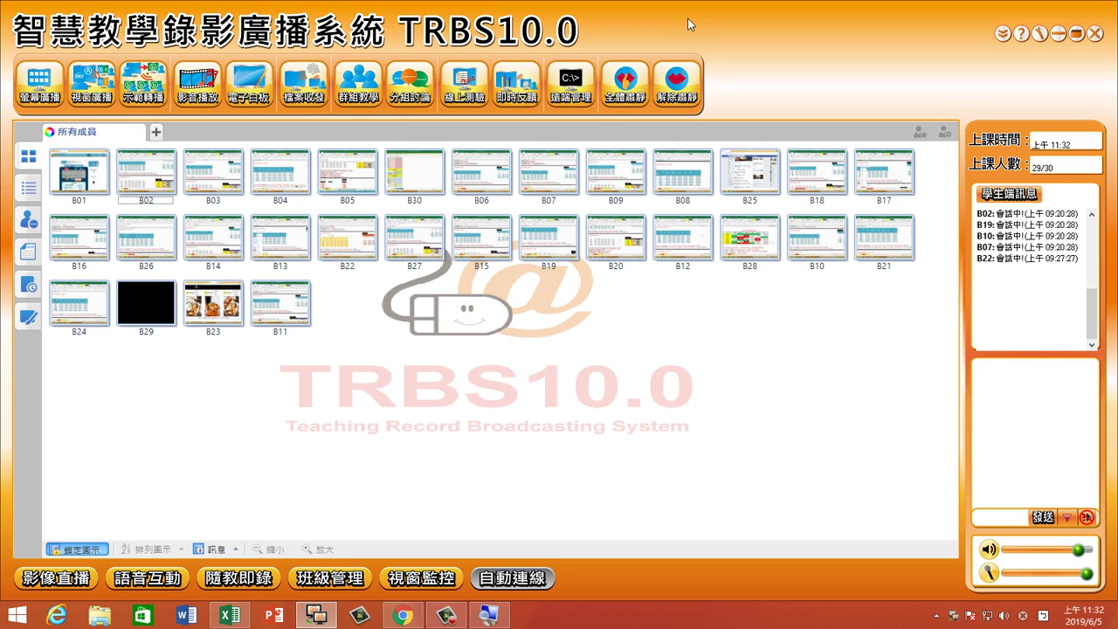
{"action": "left_click", "coordinate": [446, 614]}
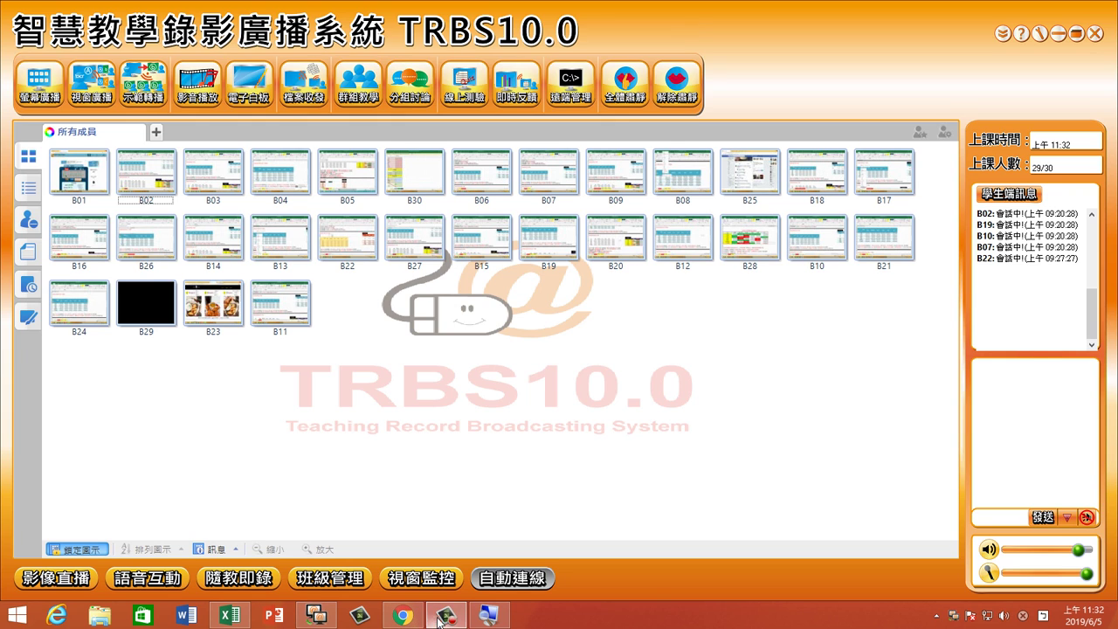